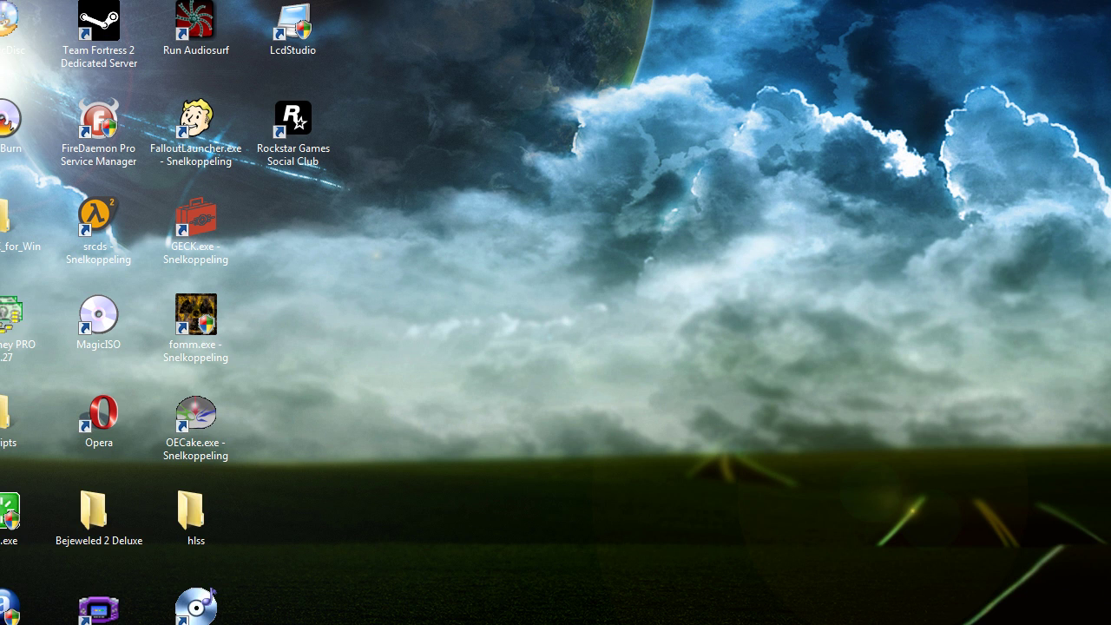
Step: Open the Grand Theft Auto IV folder under Games\Rockstar on drive F: from Computer
{"action": "key", "text": "super"}
{"action": "left_click", "coordinate": [178, 568]}
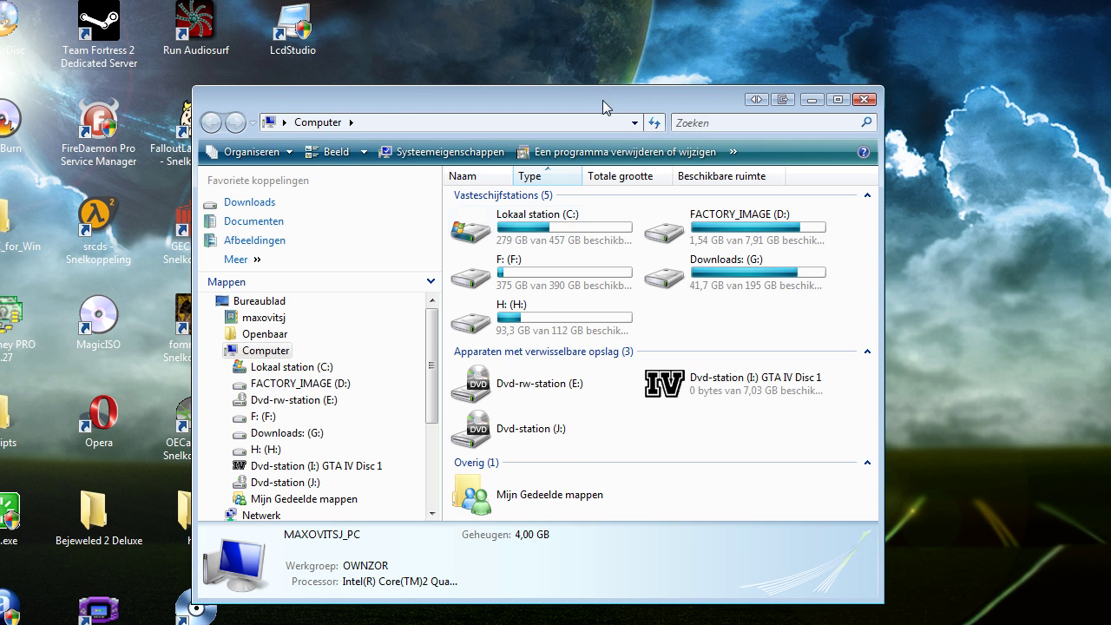
{"action": "left_click", "coordinate": [557, 281]}
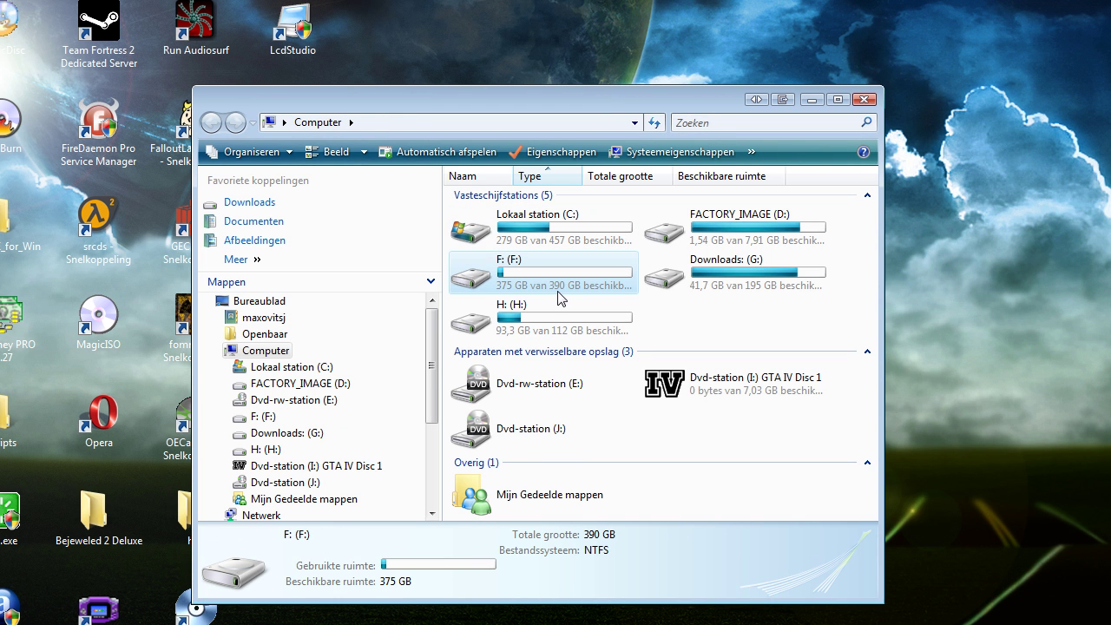
{"action": "double_click", "coordinate": [552, 277]}
{"action": "double_click", "coordinate": [508, 198]}
{"action": "double_click", "coordinate": [510, 200]}
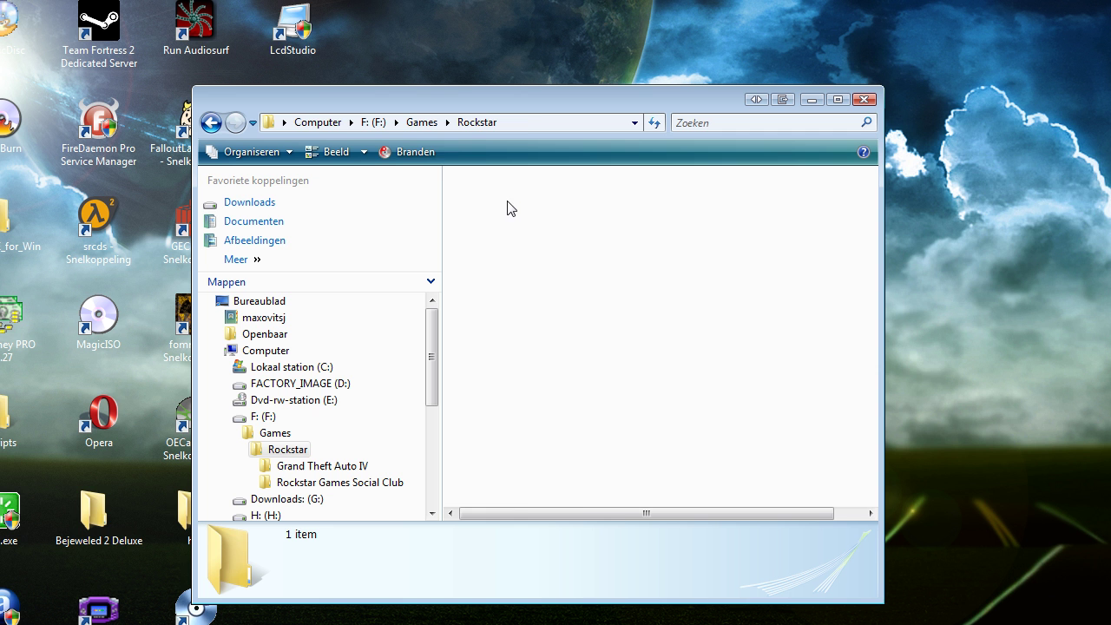
{"action": "double_click", "coordinate": [512, 202]}
Step: Open the data folder inside the game's common folder
{"action": "scroll", "coordinate": [558, 251], "scroll_direction": "down", "scroll_amount": 4}
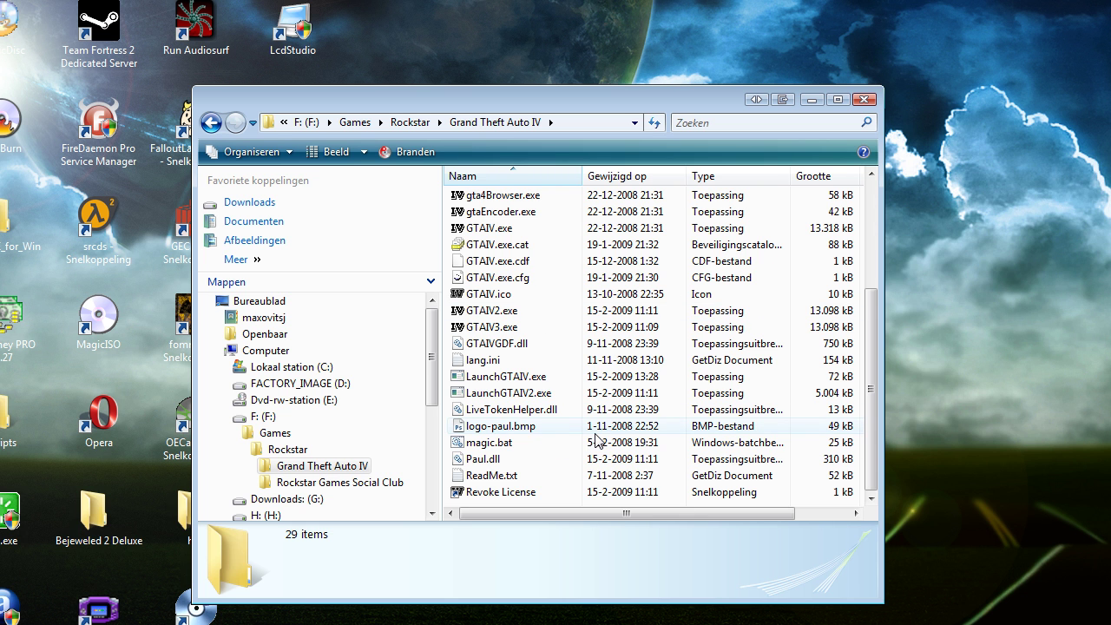
{"action": "left_click_drag", "start_coordinate": [871, 399], "coordinate": [887, 267]}
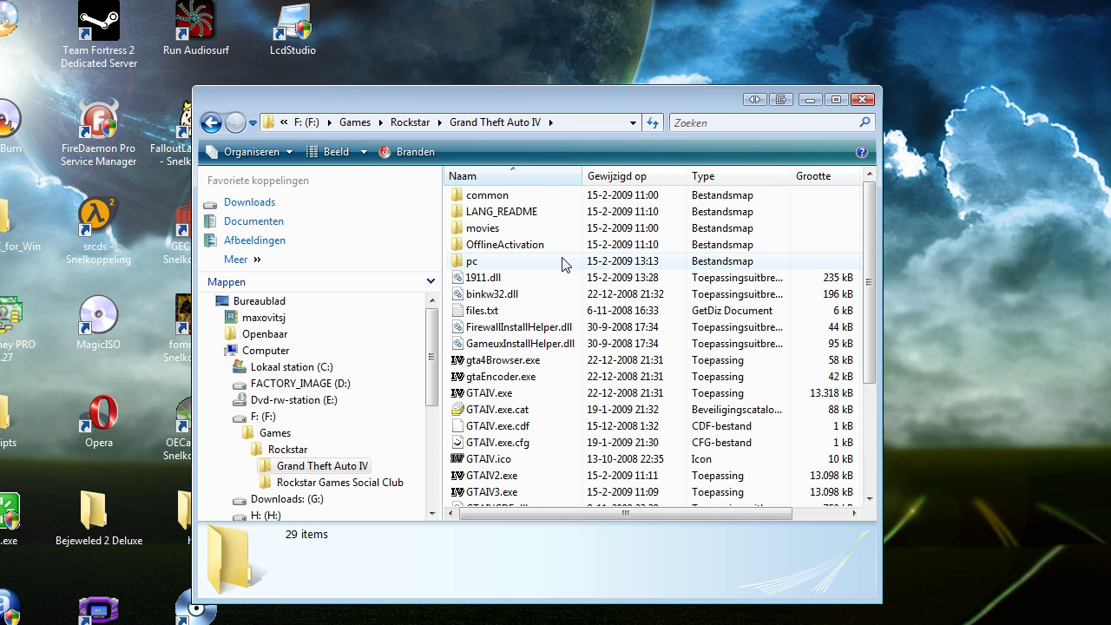
{"action": "double_click", "coordinate": [509, 201]}
{"action": "double_click", "coordinate": [508, 197]}
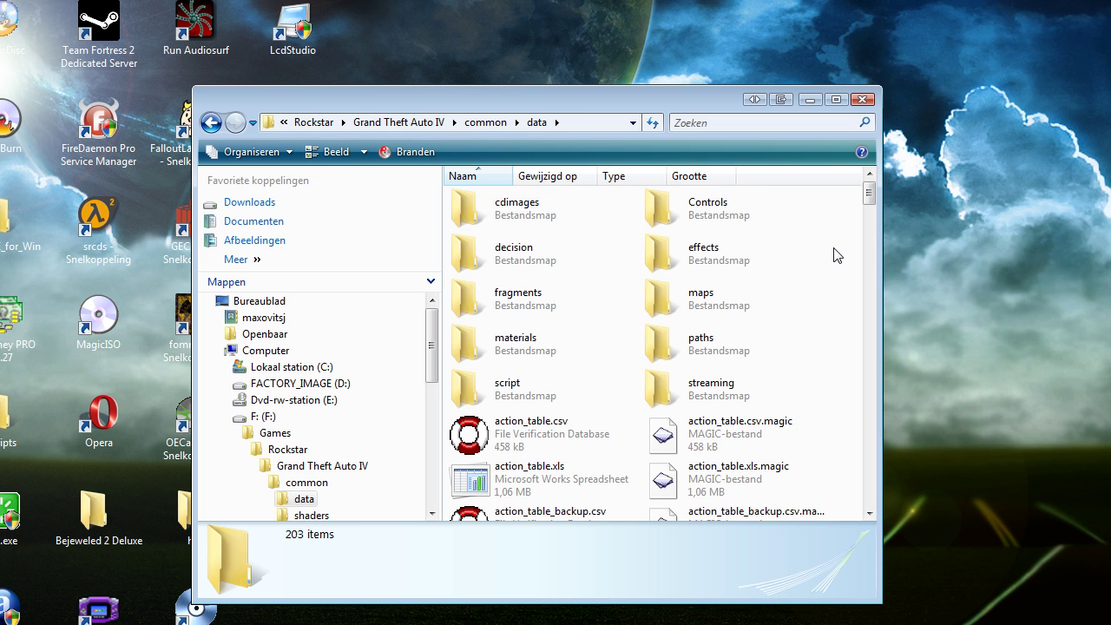
Step: Open handling.dat to examine its vehicle field descriptions and model flags, and close the file
{"action": "left_click_drag", "start_coordinate": [869, 195], "coordinate": [872, 304]}
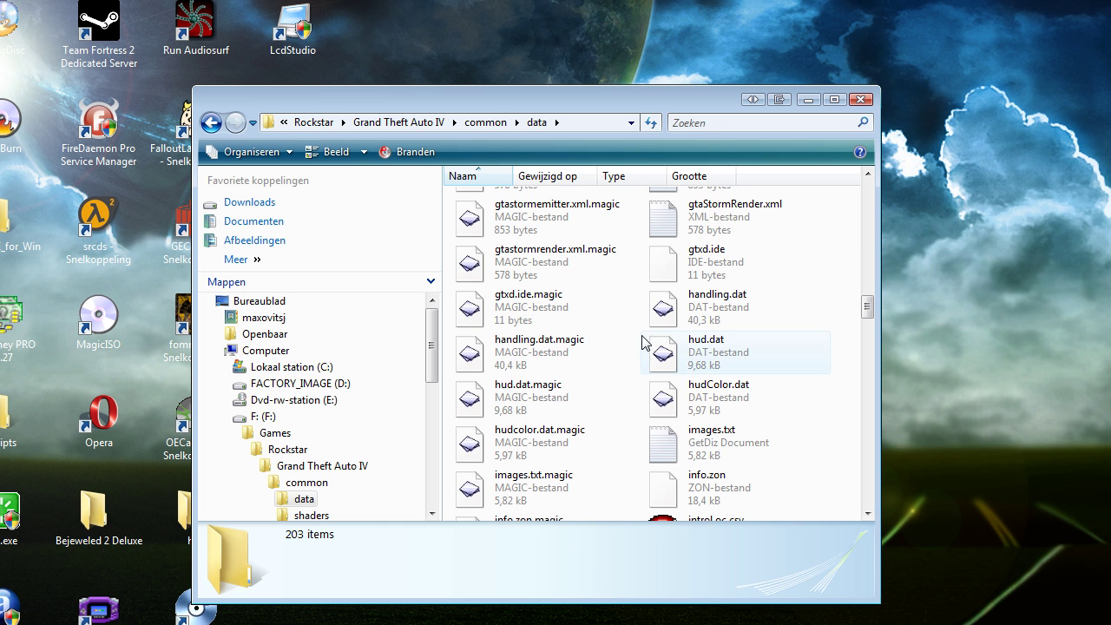
{"action": "double_click", "coordinate": [734, 310]}
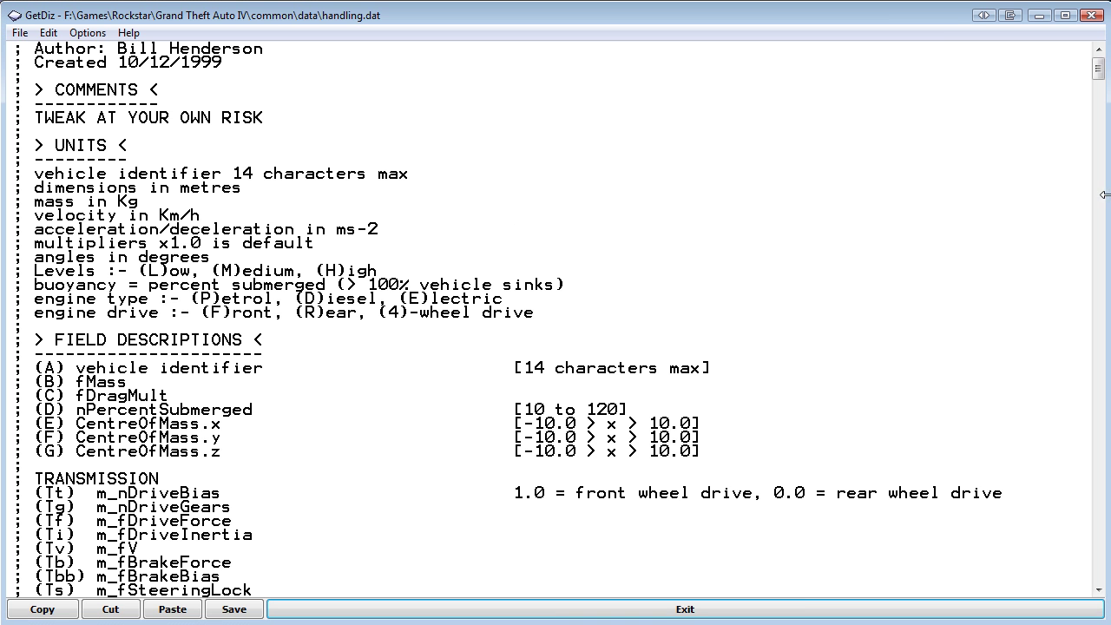
{"action": "left_click", "coordinate": [252, 181]}
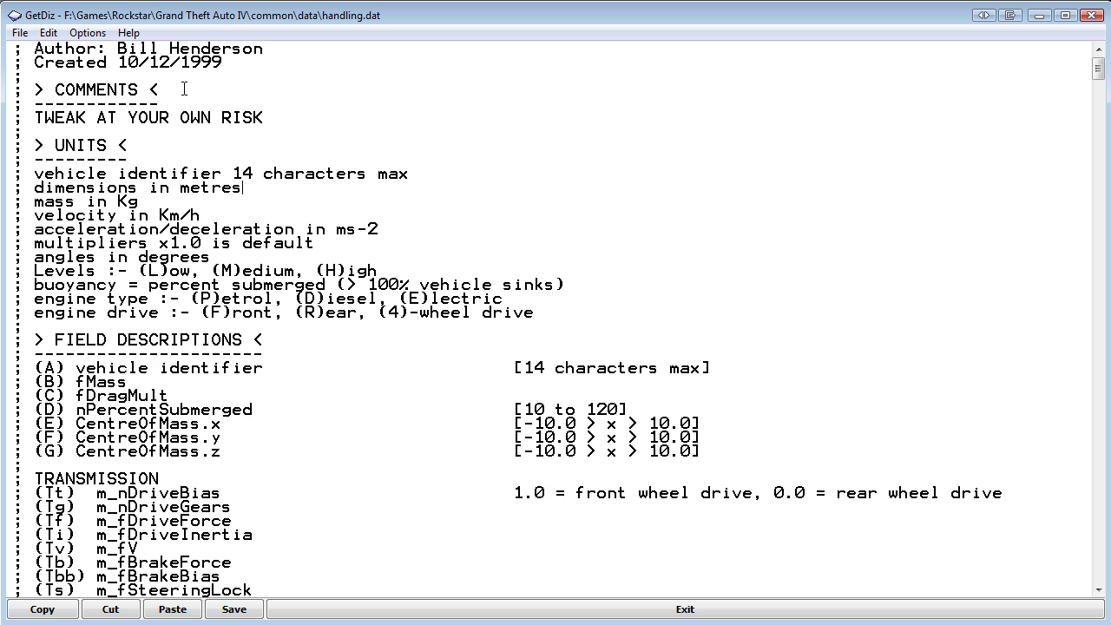
{"action": "scroll", "coordinate": [310, 287], "scroll_direction": "down", "scroll_amount": 12}
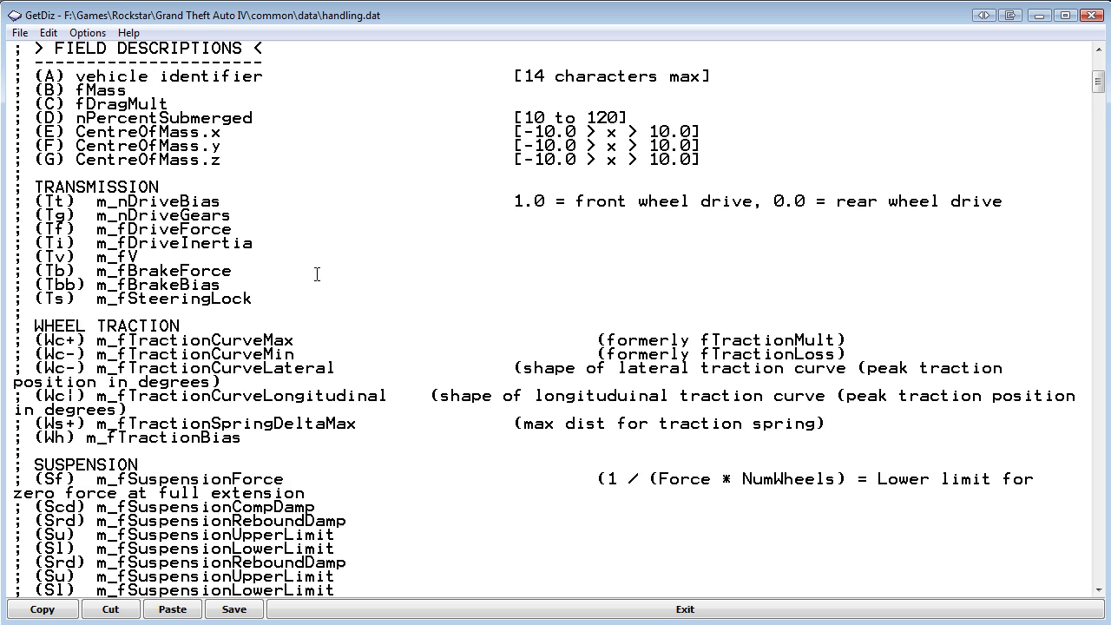
{"action": "scroll", "coordinate": [205, 139], "scroll_direction": "up", "scroll_amount": 2}
{"action": "scroll", "coordinate": [205, 139], "scroll_direction": "up", "scroll_amount": 1}
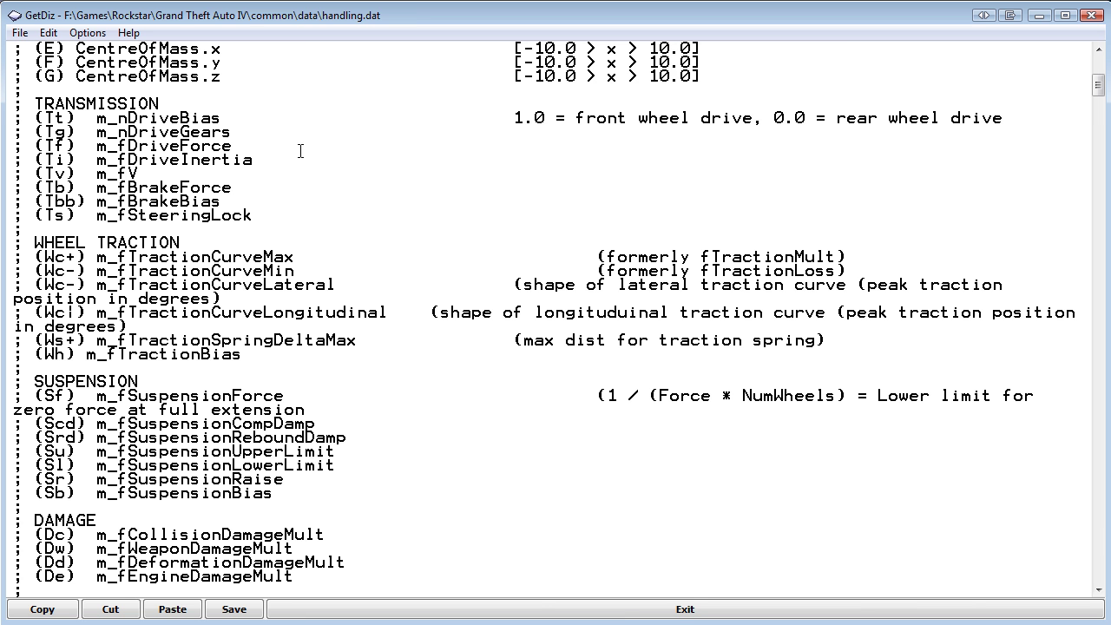
{"action": "scroll", "coordinate": [300, 151], "scroll_direction": "down", "scroll_amount": 9}
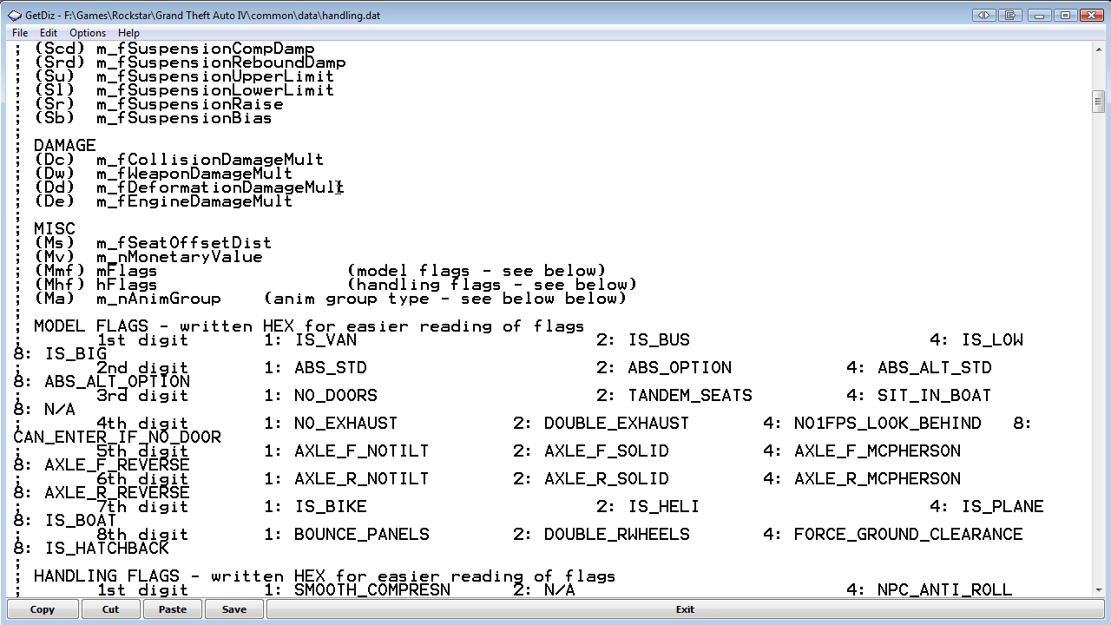
{"action": "left_click", "coordinate": [1090, 15]}
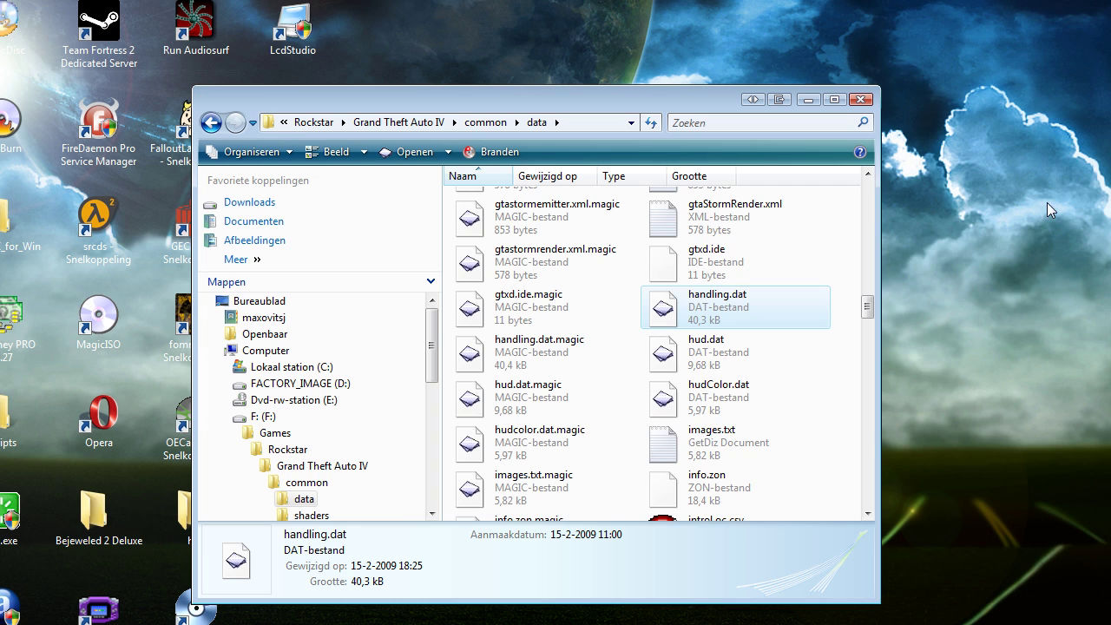
Step: Open WeaponInfo.xml from the data folder and find the MP5 weapon entry
{"action": "left_click_drag", "start_coordinate": [867, 307], "coordinate": [863, 496]}
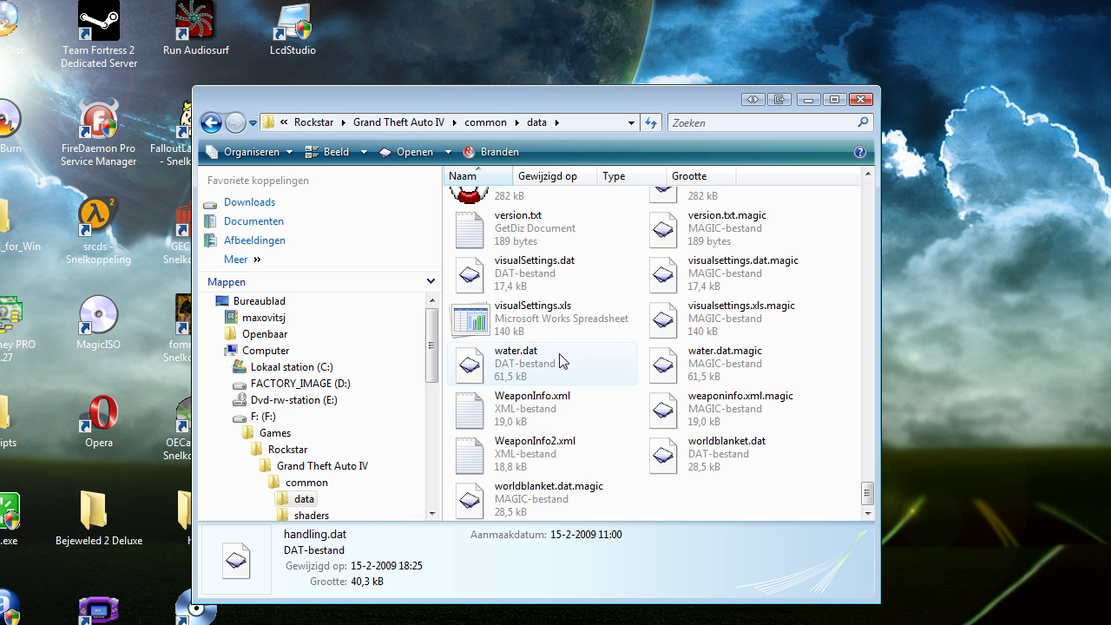
{"action": "double_click", "coordinate": [557, 418]}
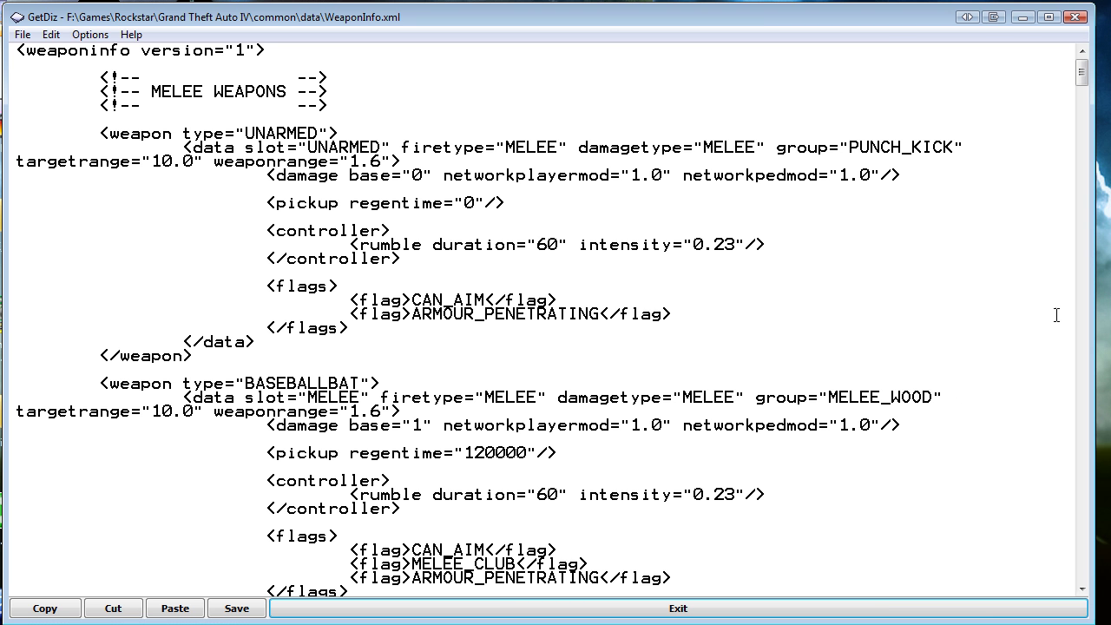
{"action": "left_click_drag", "start_coordinate": [1091, 309], "coordinate": [1098, 309]}
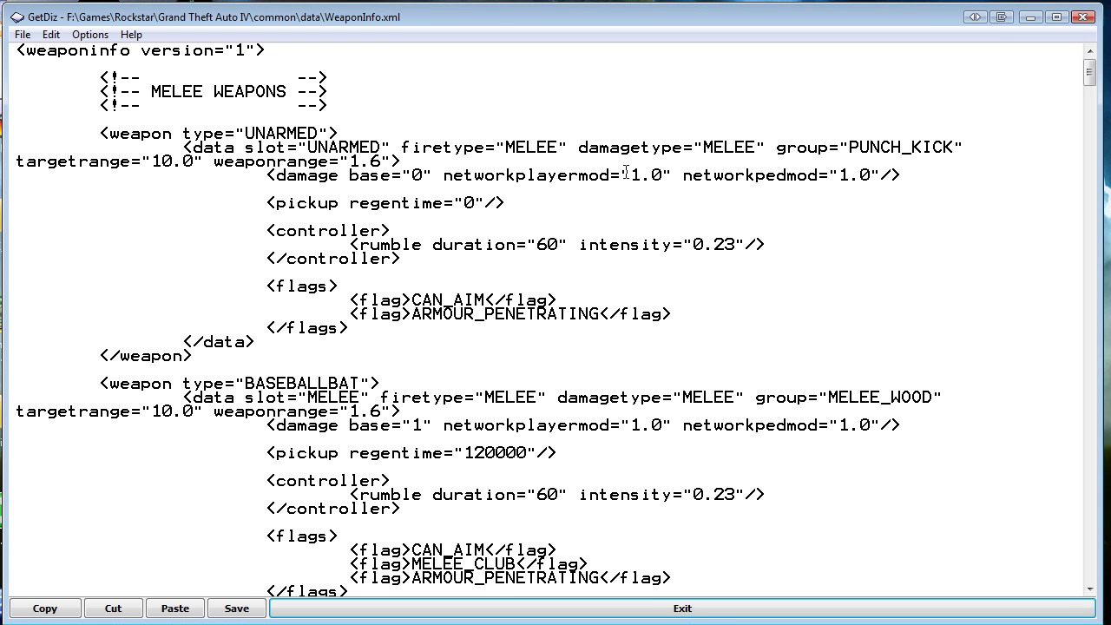
{"action": "scroll", "coordinate": [339, 104], "scroll_direction": "down", "scroll_amount": 18}
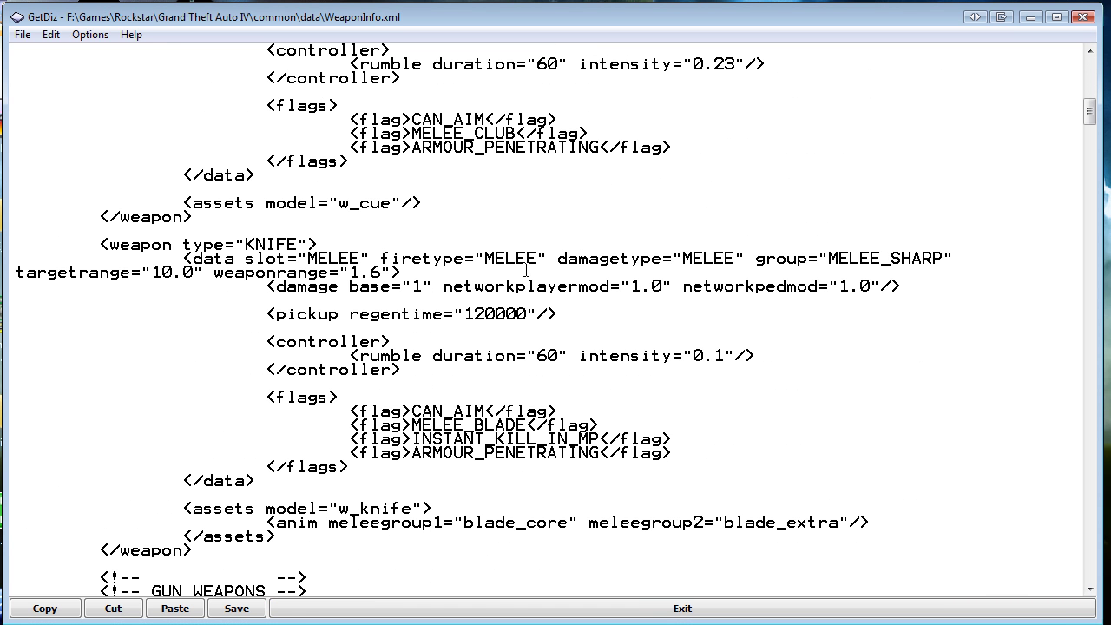
{"action": "scroll", "coordinate": [560, 179], "scroll_direction": "up", "scroll_amount": 6}
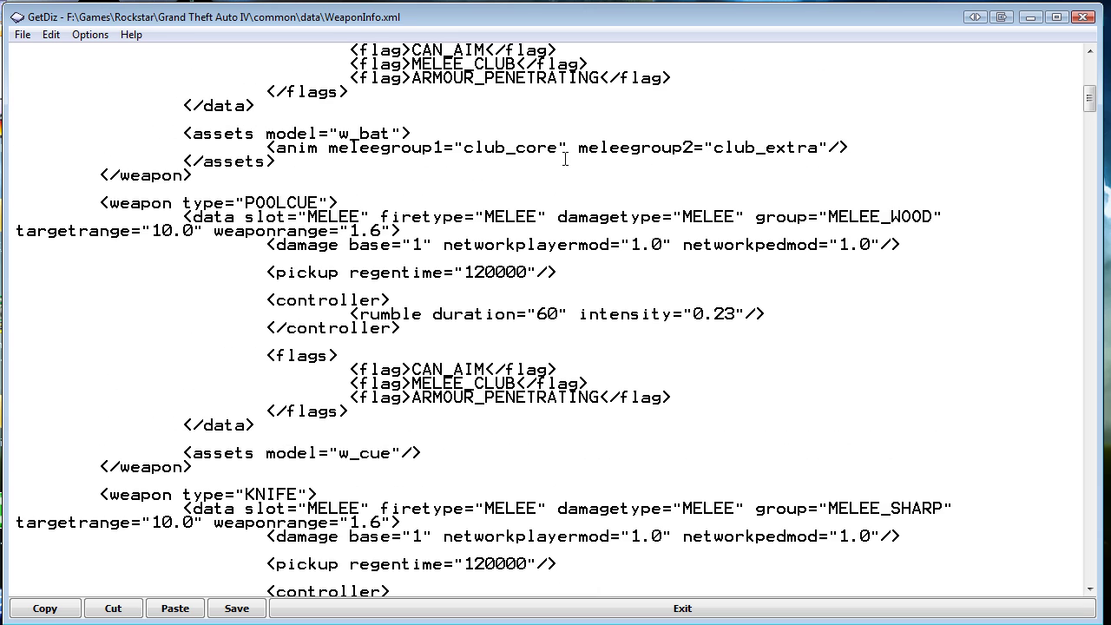
{"action": "scroll", "coordinate": [640, 260], "scroll_direction": "down", "scroll_amount": 18}
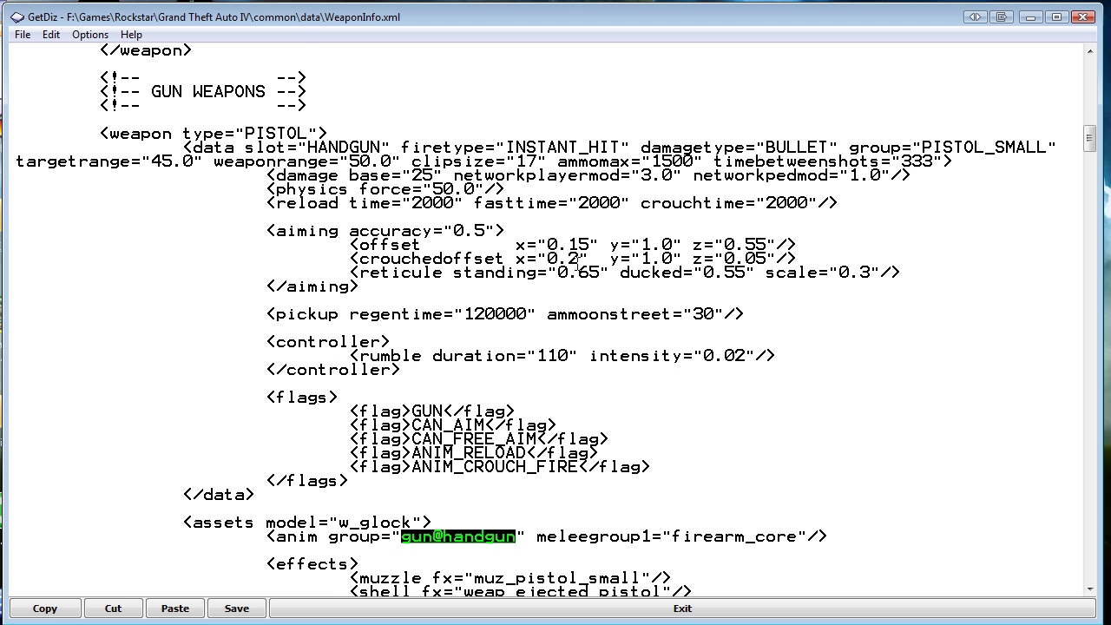
{"action": "scroll", "coordinate": [577, 260], "scroll_direction": "down", "scroll_amount": 20}
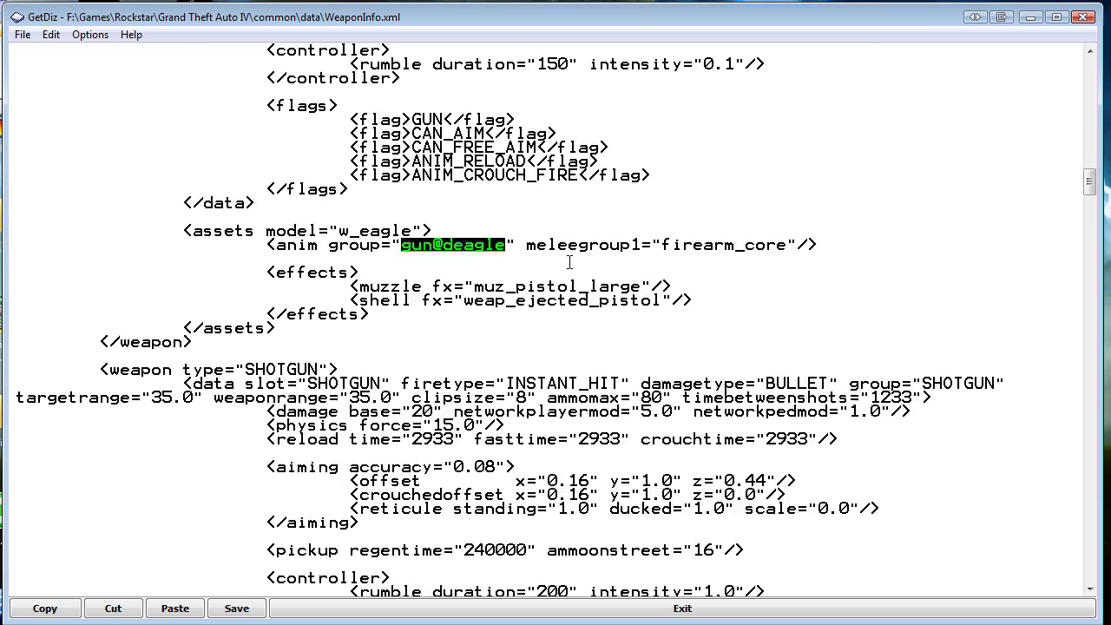
{"action": "scroll", "coordinate": [568, 262], "scroll_direction": "down", "scroll_amount": 20}
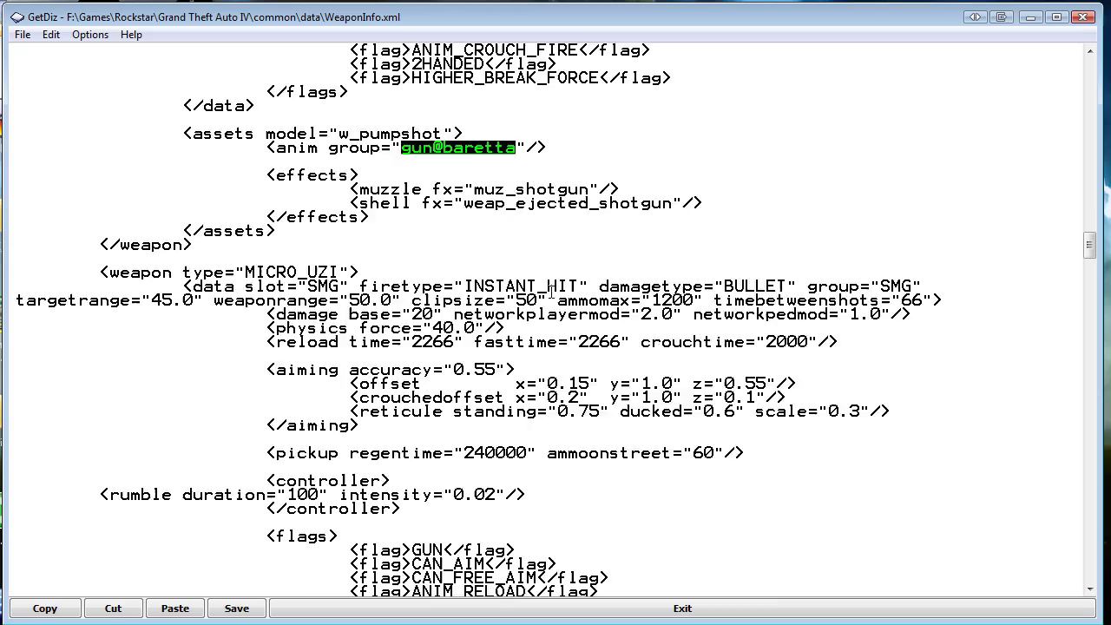
{"action": "scroll", "coordinate": [550, 292], "scroll_direction": "down", "scroll_amount": 11}
{"action": "scroll", "coordinate": [553, 287], "scroll_direction": "down", "scroll_amount": 3}
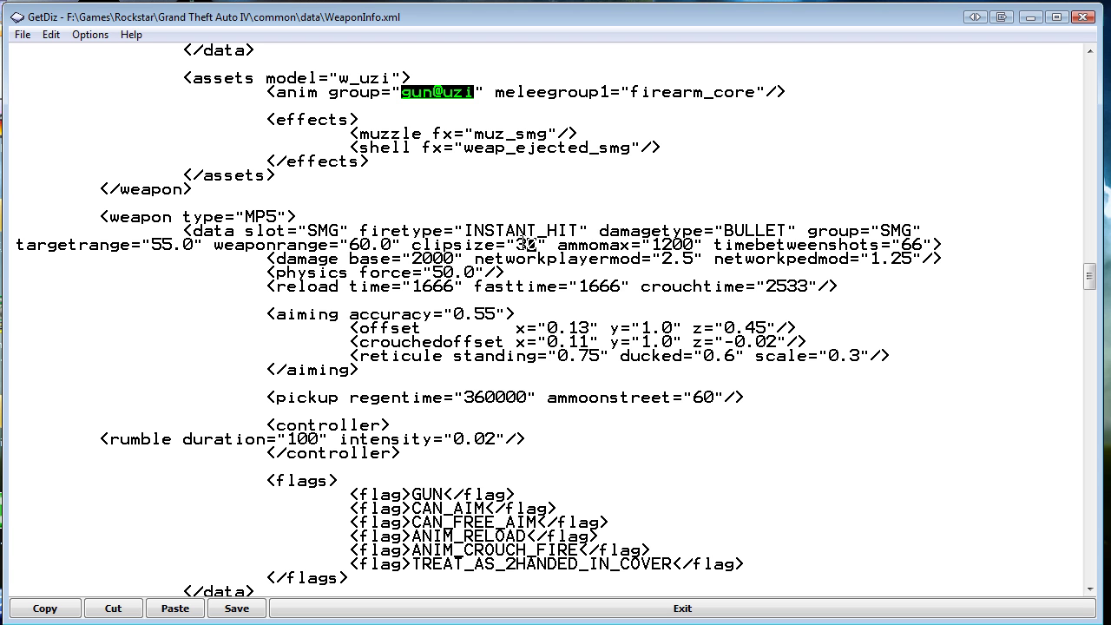
Step: Examine the MP5's clip size, time between shots and base damage attributes
{"action": "left_click_drag", "start_coordinate": [524, 245], "coordinate": [510, 258]}
{"action": "left_click", "coordinate": [593, 231]}
{"action": "mouse_move", "coordinate": [903, 245]}
{"action": "left_mouse_down"}
{"action": "mouse_move", "coordinate": [918, 257]}
{"action": "mouse_move", "coordinate": [902, 245]}
{"action": "left_mouse_up"}
{"action": "left_click", "coordinate": [411, 285]}
{"action": "left_click_drag", "start_coordinate": [267, 259], "coordinate": [464, 258]}
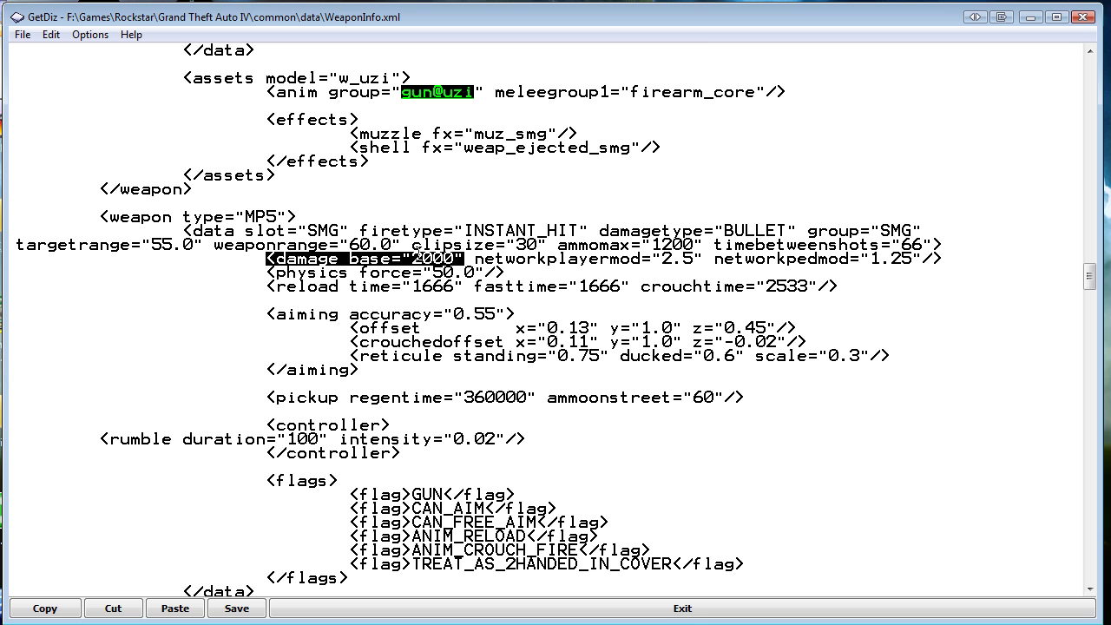
{"action": "left_click", "coordinate": [413, 271]}
{"action": "scroll", "coordinate": [418, 266], "scroll_direction": "down", "scroll_amount": 1}
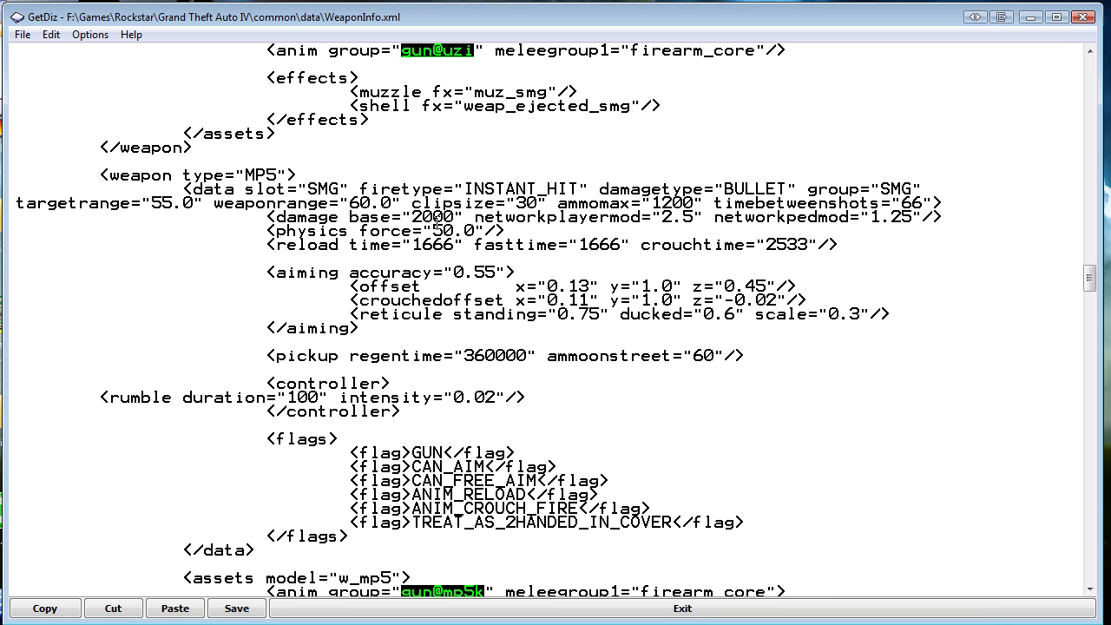
Step: Find the DEAGLE weapon entry and highlight its physics force value
{"action": "scroll", "coordinate": [476, 229], "scroll_direction": "up", "scroll_amount": 20}
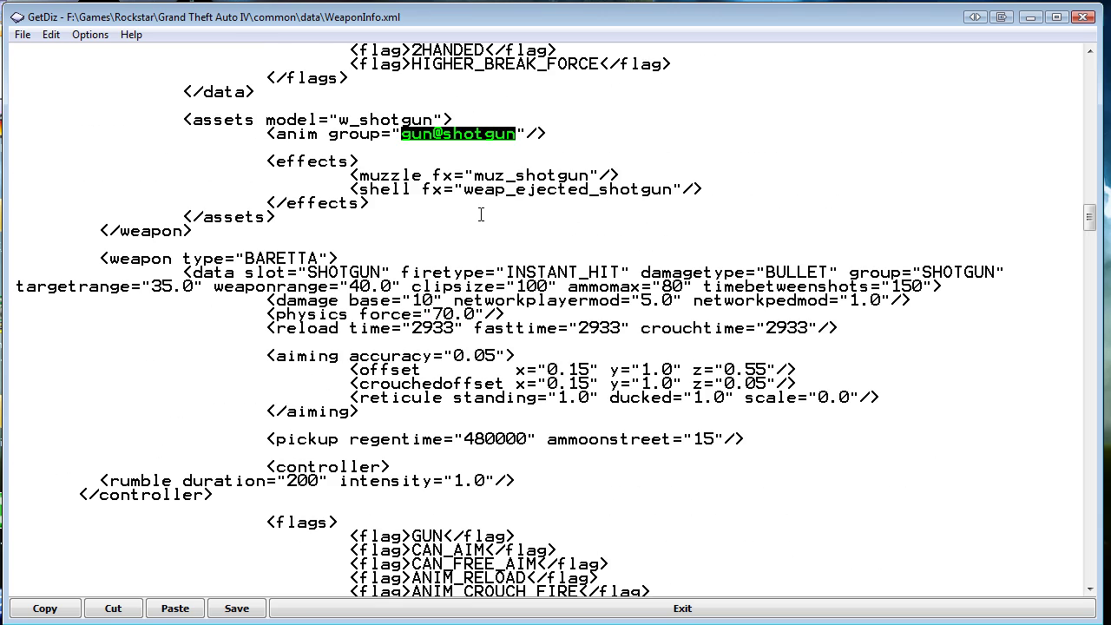
{"action": "scroll", "coordinate": [481, 215], "scroll_direction": "up", "scroll_amount": 14}
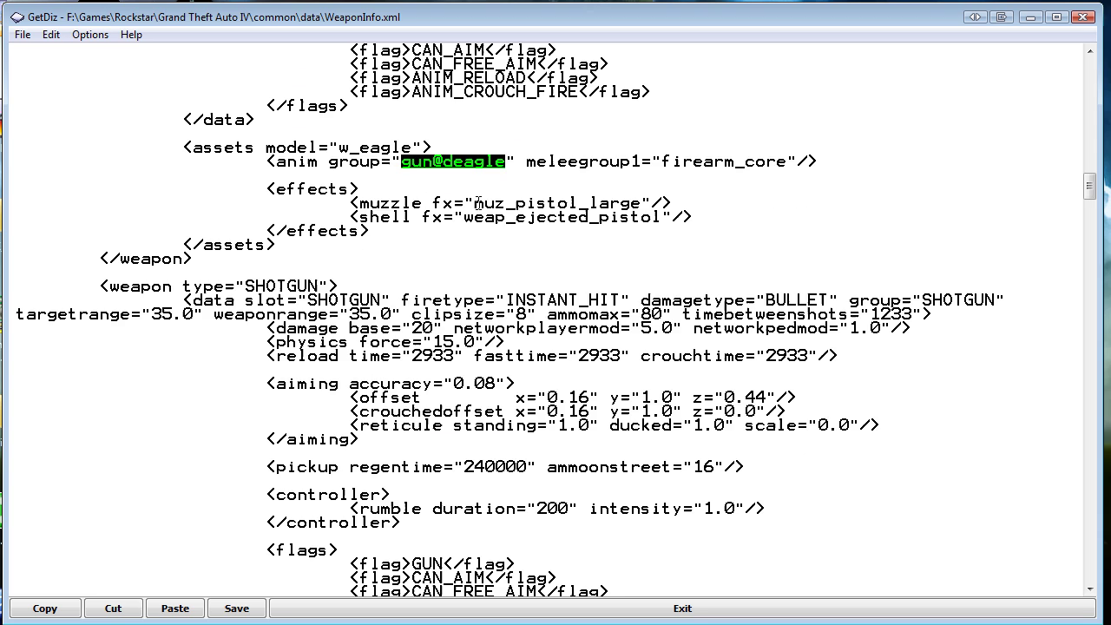
{"action": "scroll", "coordinate": [477, 203], "scroll_direction": "up", "scroll_amount": 8}
{"action": "scroll", "coordinate": [477, 203], "scroll_direction": "up", "scroll_amount": 1}
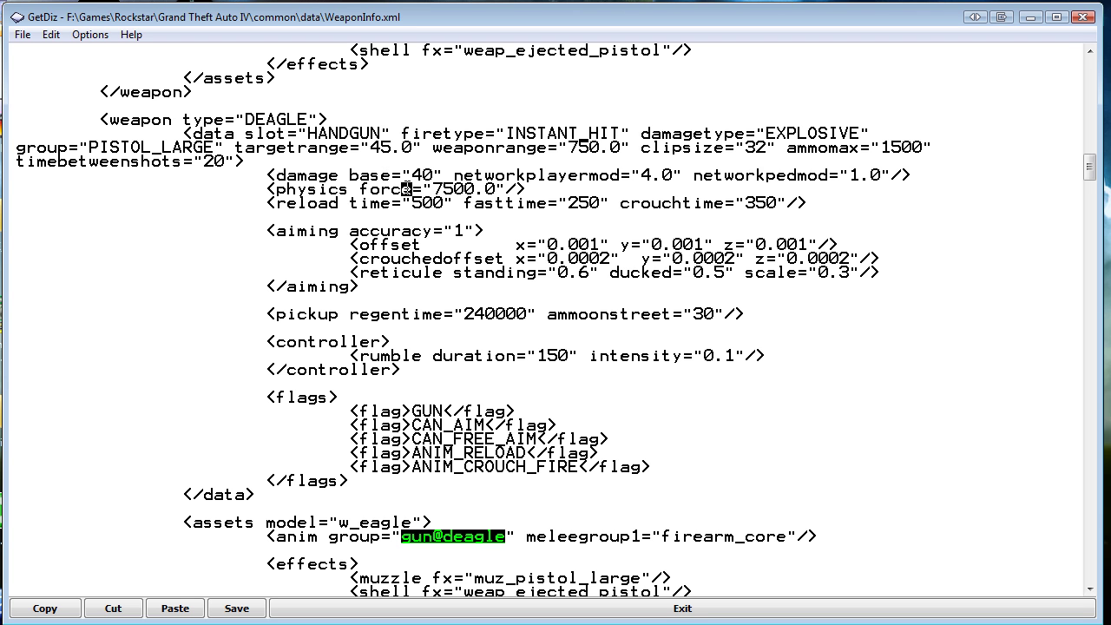
{"action": "left_click_drag", "start_coordinate": [474, 189], "coordinate": [433, 188]}
{"action": "left_click", "coordinate": [456, 189]}
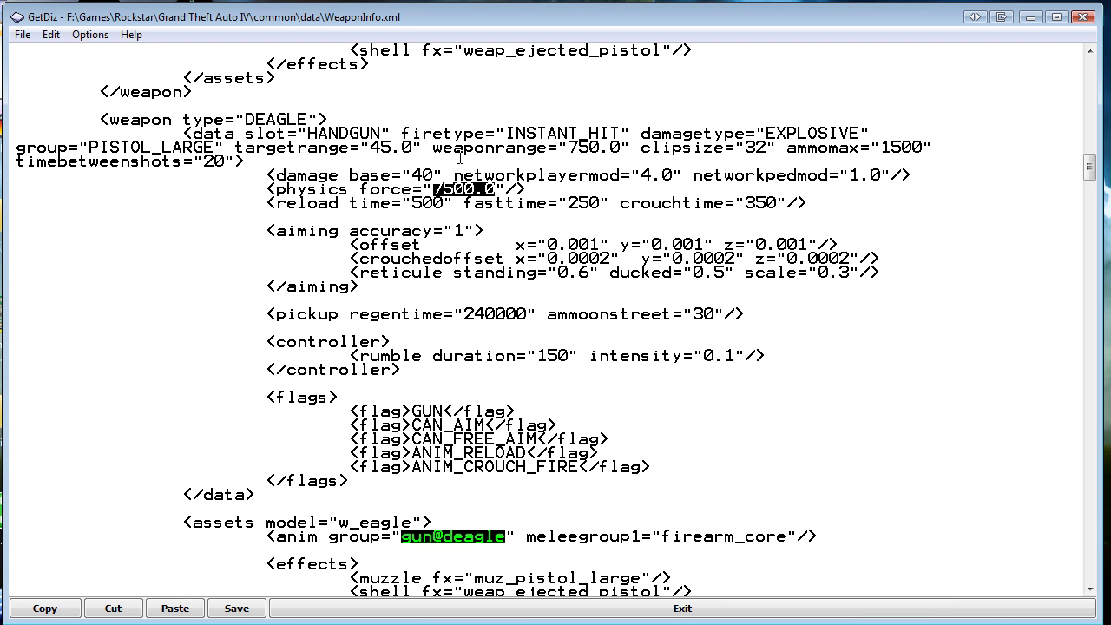
{"action": "left_click", "coordinate": [460, 189]}
Step: Find the AK47 weapon entry below the MP5 and highlight its weapon type line
{"action": "scroll", "coordinate": [580, 169], "scroll_direction": "down", "scroll_amount": 17}
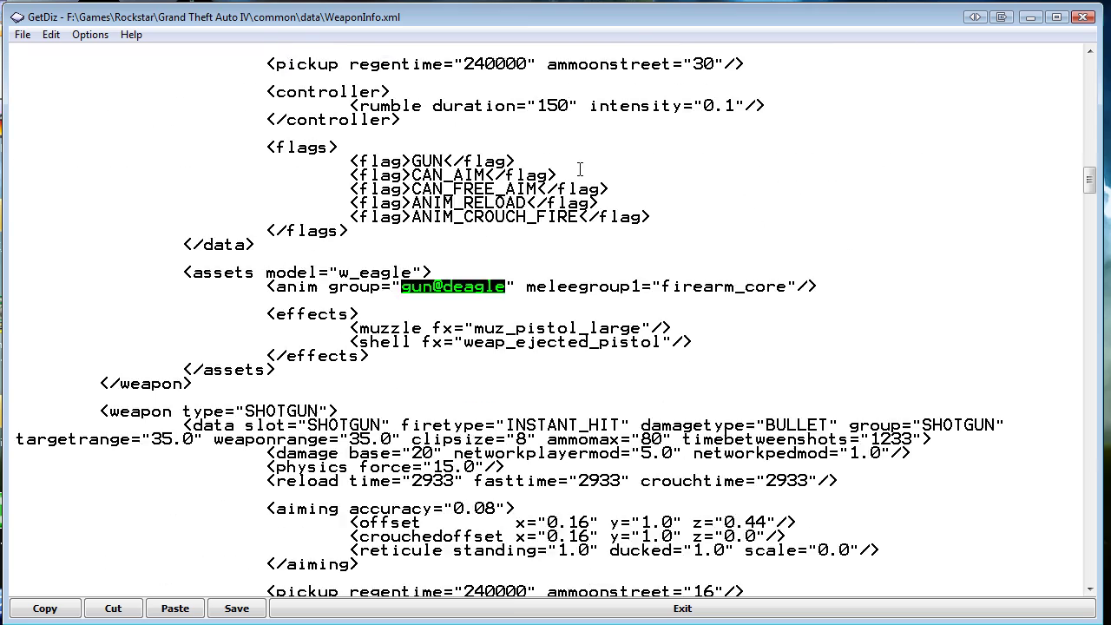
{"action": "scroll", "coordinate": [412, 429], "scroll_direction": "down", "scroll_amount": 15}
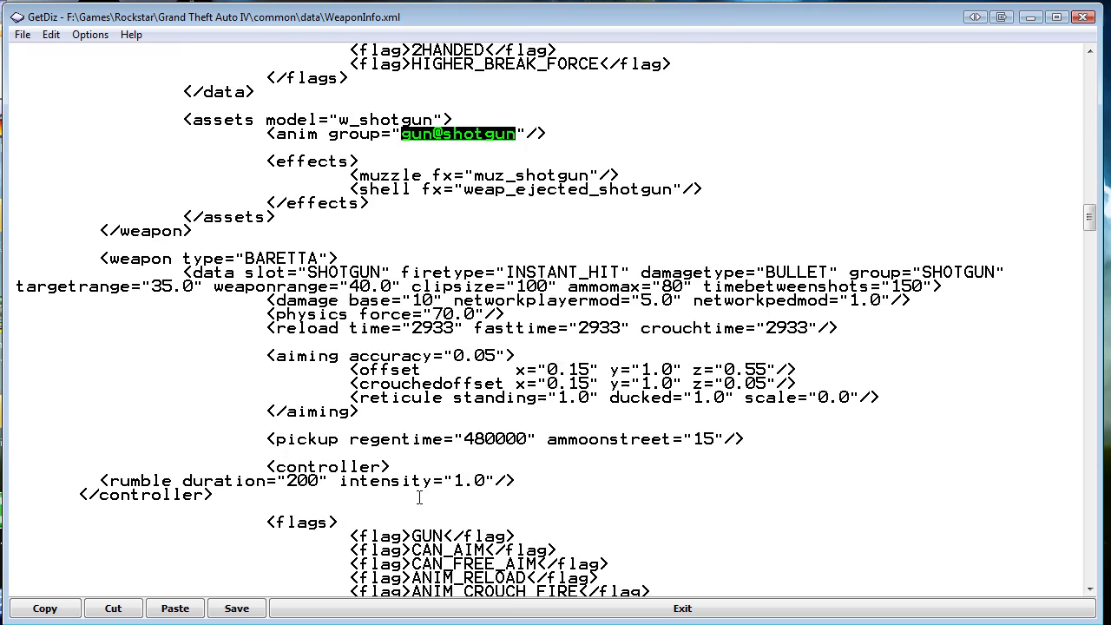
{"action": "scroll", "coordinate": [404, 439], "scroll_direction": "down", "scroll_amount": 16}
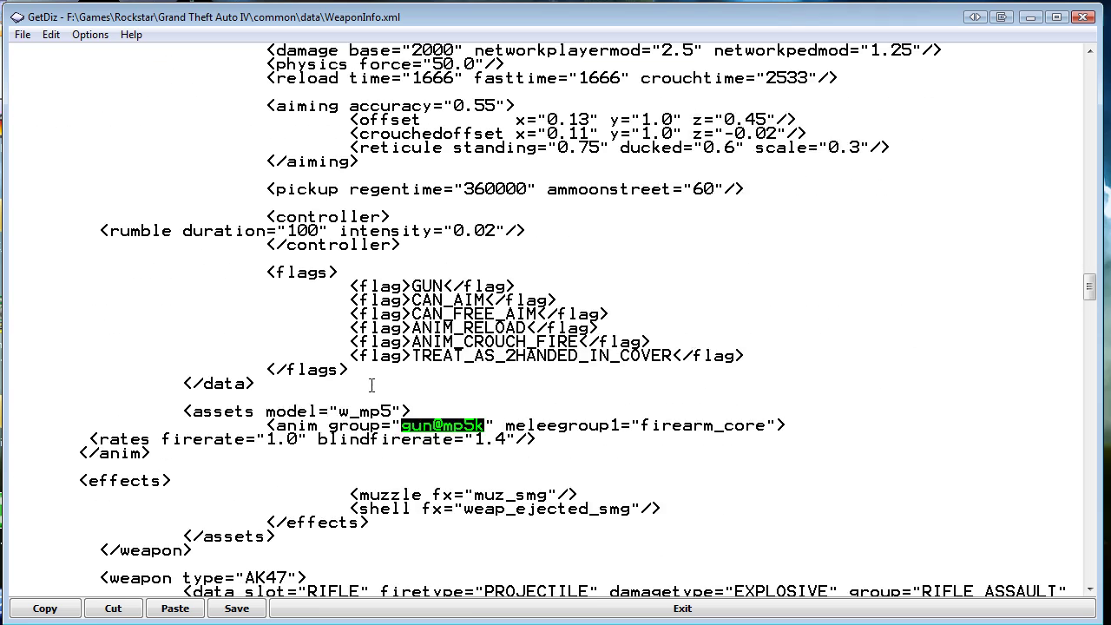
{"action": "scroll", "coordinate": [373, 381], "scroll_direction": "down", "scroll_amount": 20}
{"action": "scroll", "coordinate": [385, 330], "scroll_direction": "up", "scroll_amount": 10}
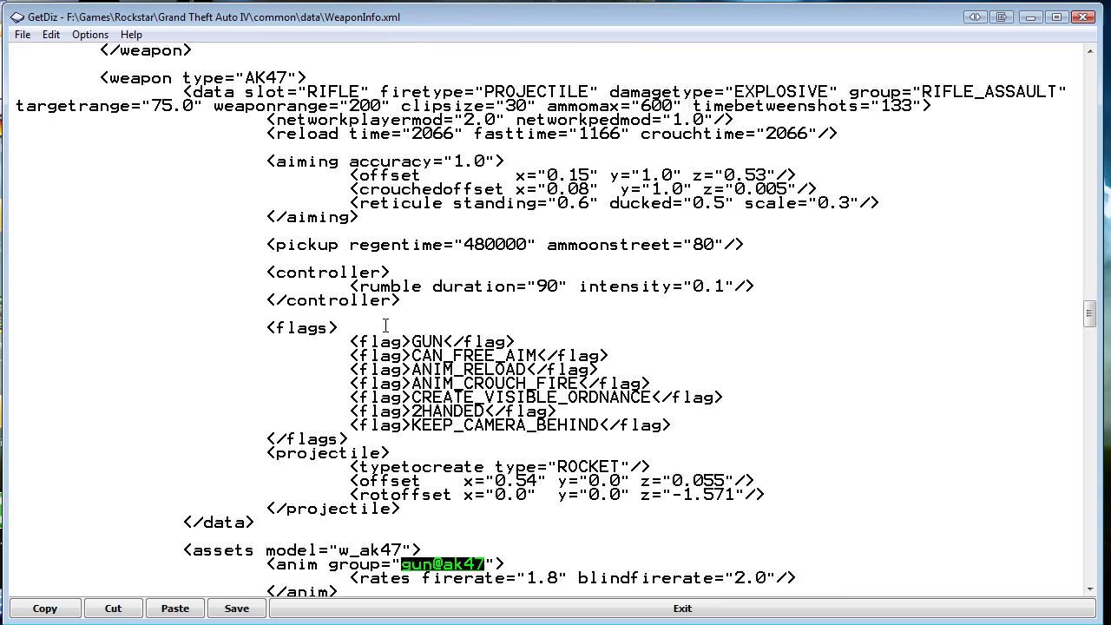
{"action": "scroll", "coordinate": [385, 325], "scroll_direction": "up", "scroll_amount": 2}
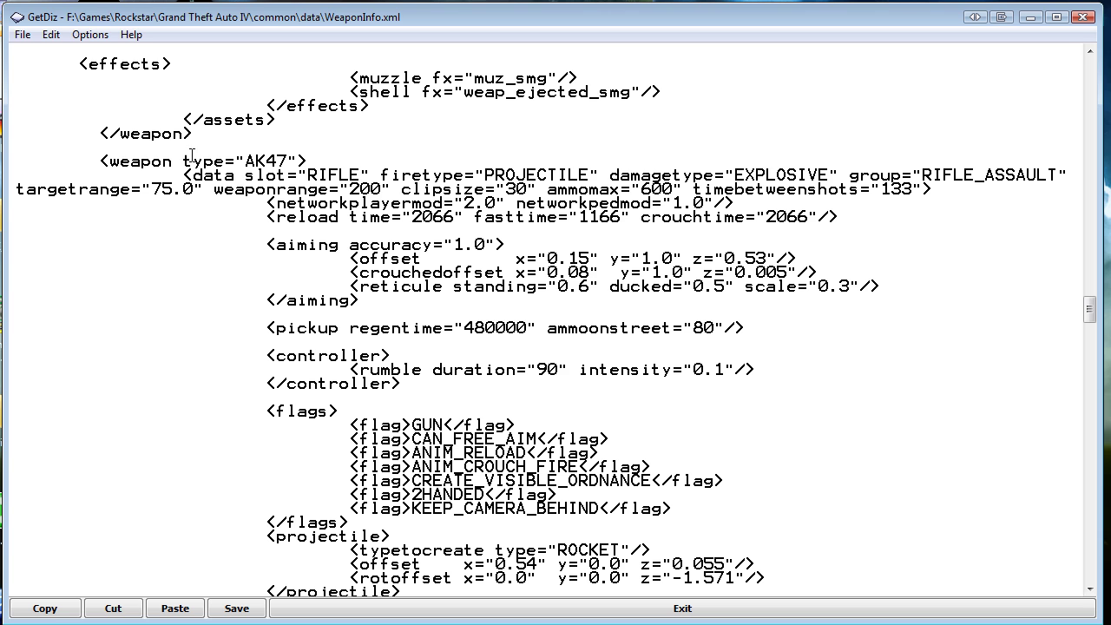
{"action": "left_click_drag", "start_coordinate": [97, 161], "coordinate": [305, 161]}
{"action": "left_click", "coordinate": [274, 163]}
Step: Examine the AK47's flags and projectile settings, and close WeaponInfo.xml
{"action": "scroll", "coordinate": [838, 161], "scroll_direction": "down", "scroll_amount": 3}
{"action": "scroll", "coordinate": [833, 161], "scroll_direction": "up", "scroll_amount": 3}
{"action": "scroll", "coordinate": [829, 159], "scroll_direction": "down", "scroll_amount": 2}
{"action": "scroll", "coordinate": [643, 142], "scroll_direction": "down", "scroll_amount": 4}
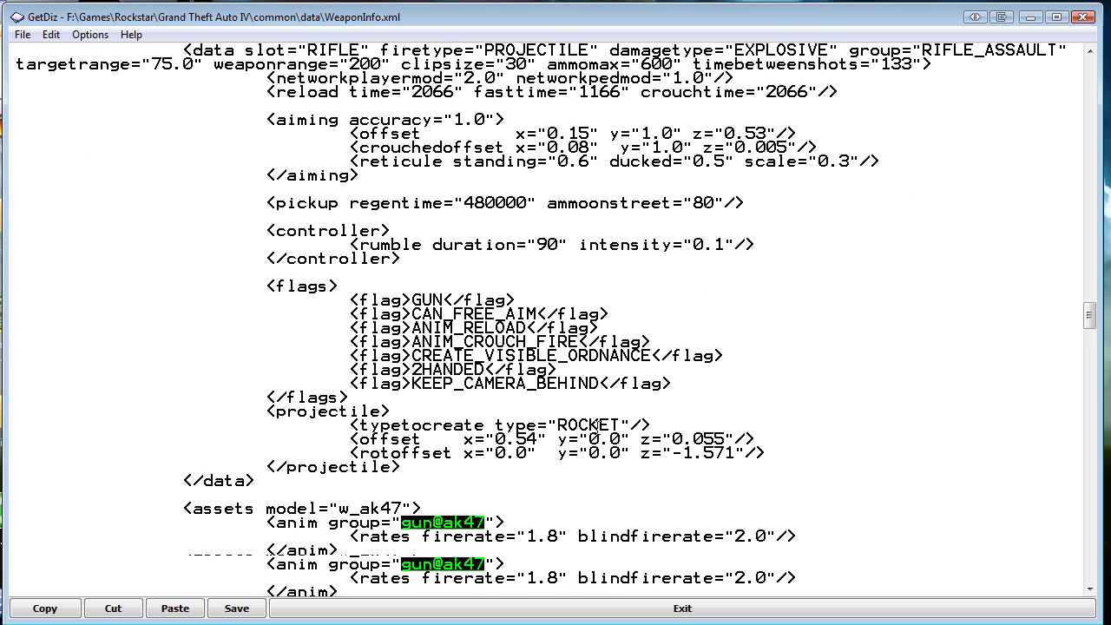
{"action": "scroll", "coordinate": [592, 371], "scroll_direction": "up", "scroll_amount": 6}
{"action": "scroll", "coordinate": [592, 372], "scroll_direction": "down", "scroll_amount": 4}
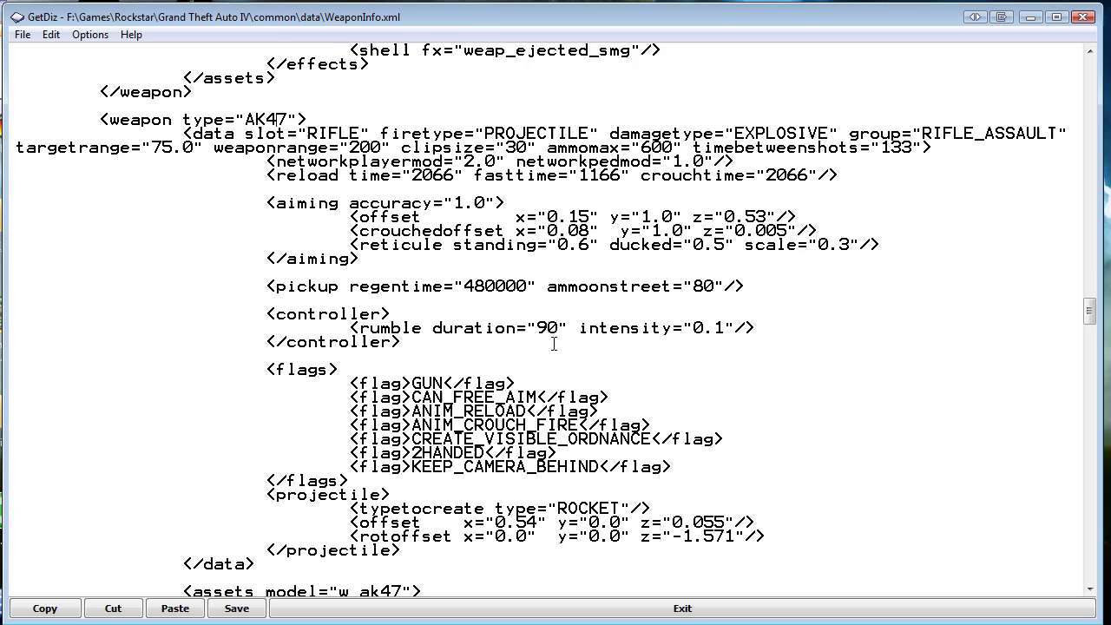
{"action": "left_click", "coordinate": [1080, 17]}
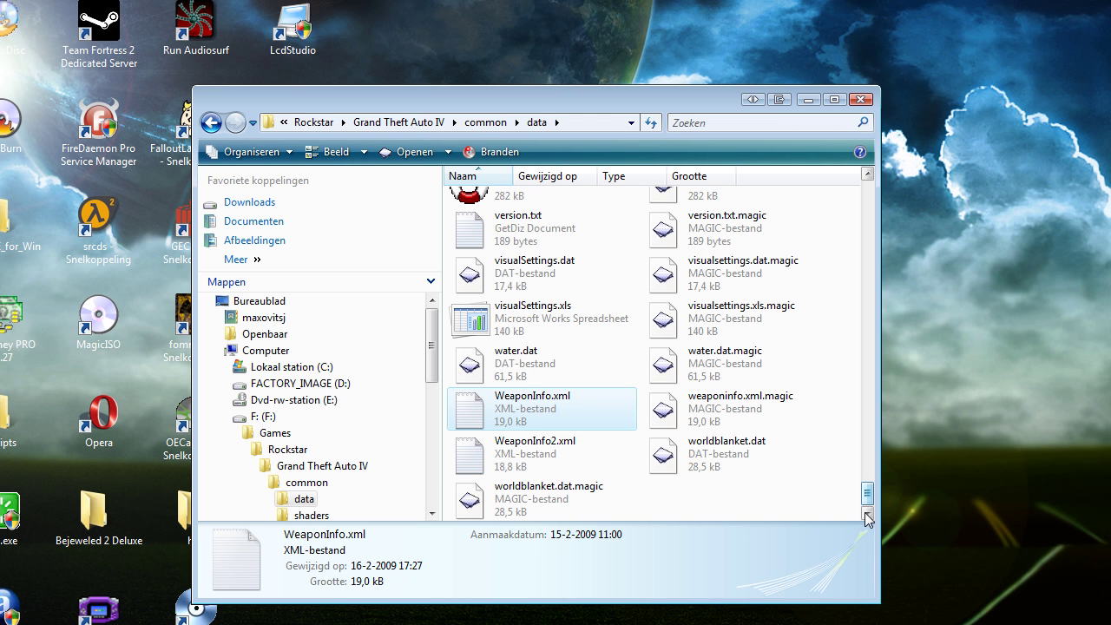
Step: Return to the Grand Theft Auto IV folder and look through its files
{"action": "left_click", "coordinate": [748, 496]}
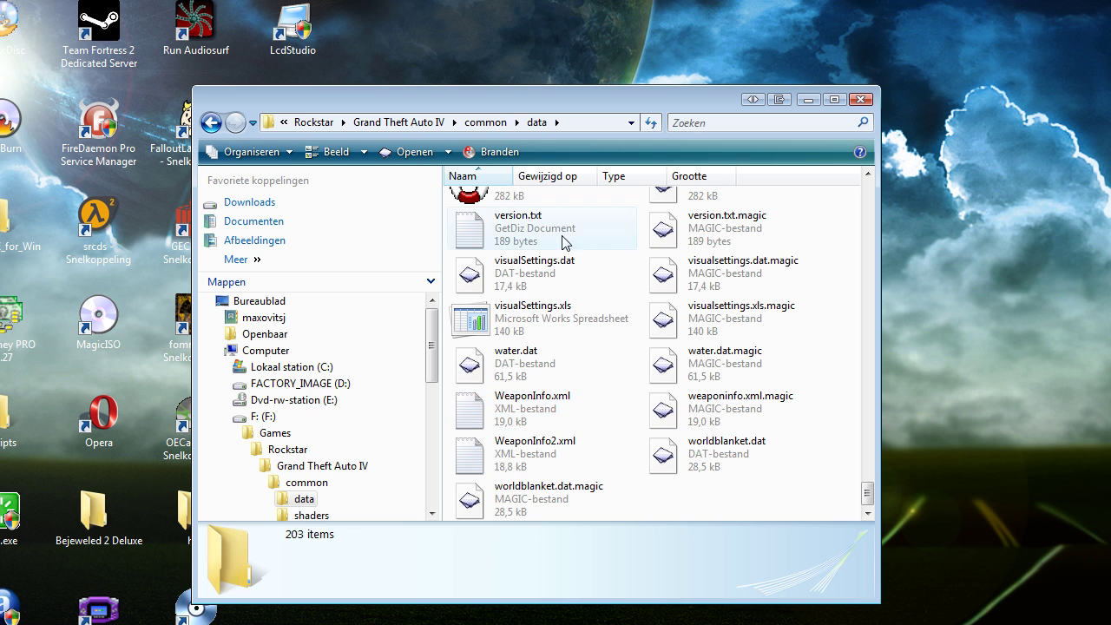
{"action": "left_click", "coordinate": [400, 123]}
{"action": "scroll", "coordinate": [562, 395], "scroll_direction": "down", "scroll_amount": 3}
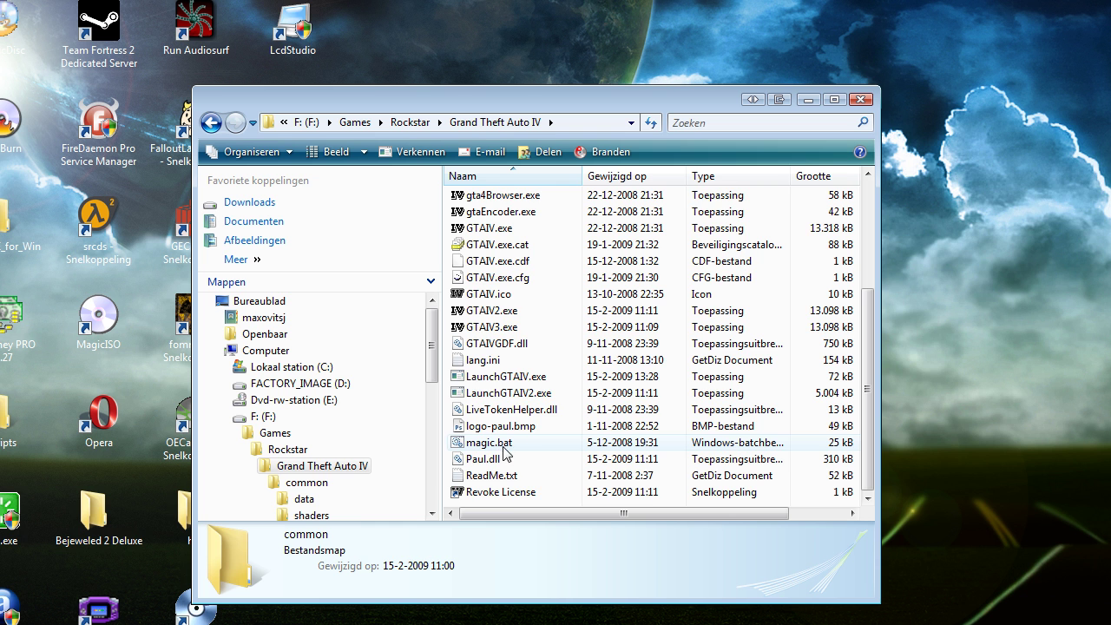
{"action": "scroll", "coordinate": [573, 399], "scroll_direction": "up", "scroll_amount": 3}
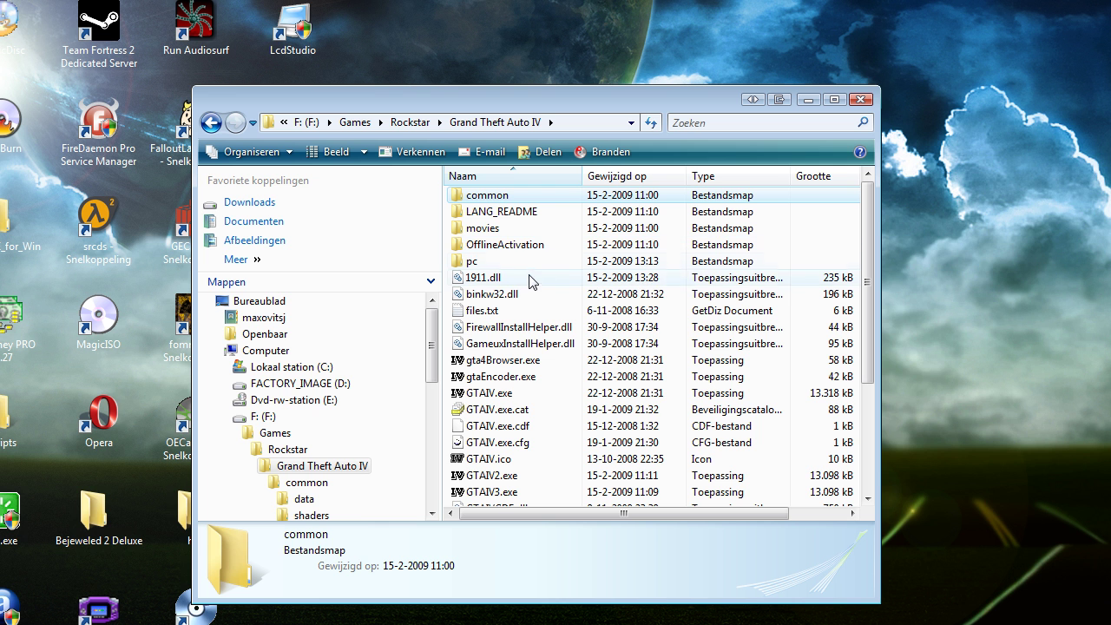
{"action": "scroll", "coordinate": [869, 266], "scroll_direction": "down", "scroll_amount": 4}
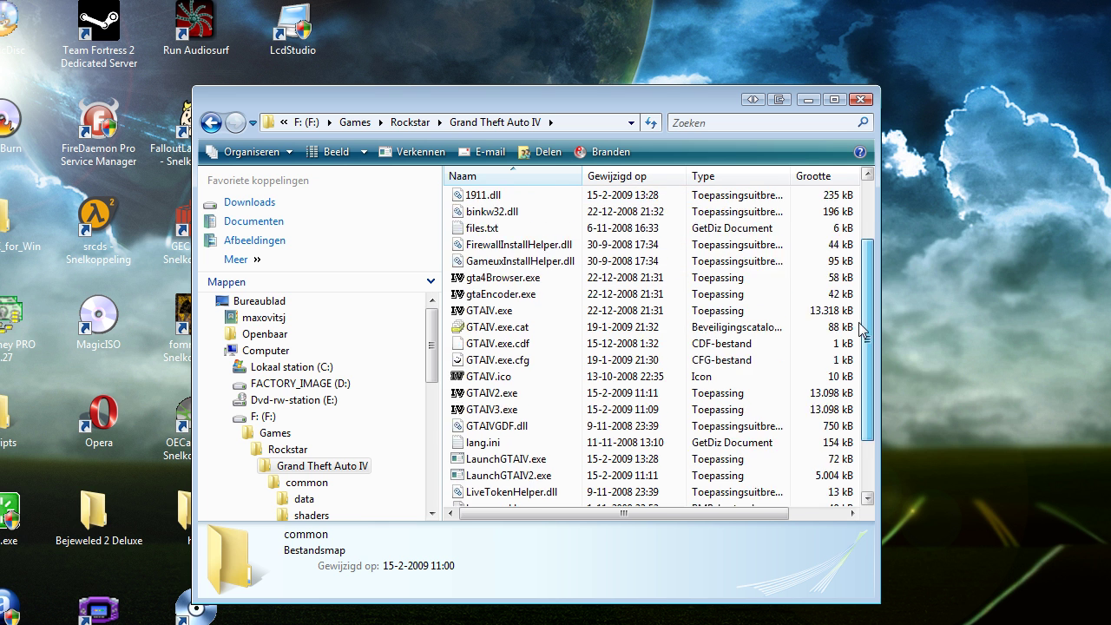